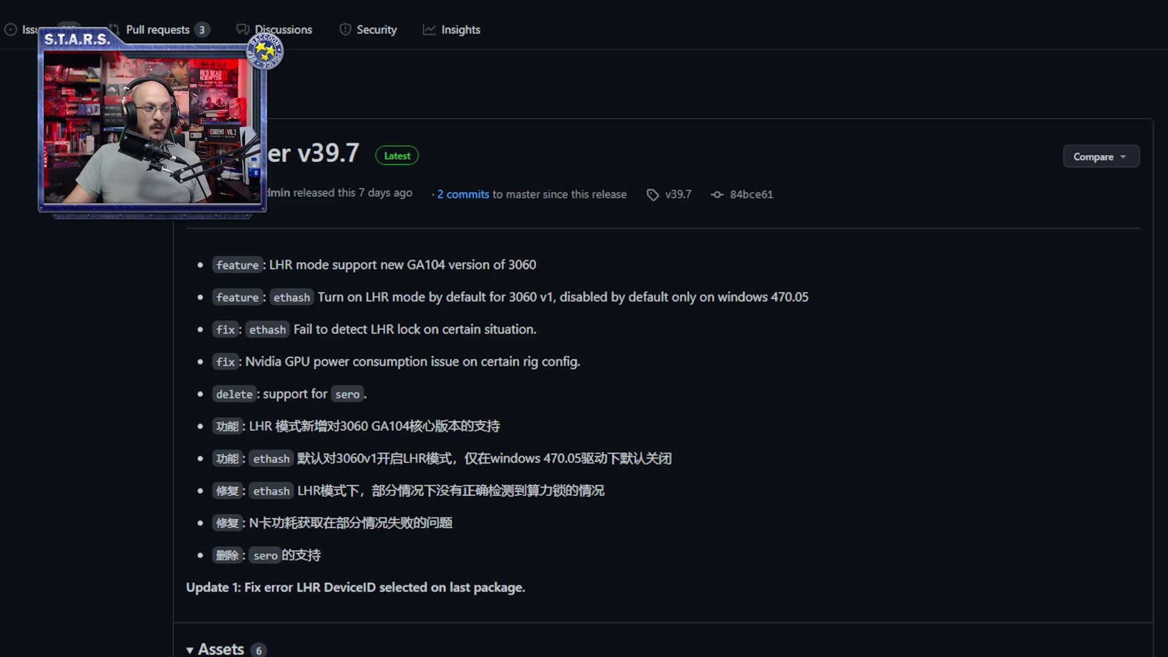
- Browse to the NBMiner v39.7 release assets and select nbminer.exe in the downloaded NBMiner_39.7_Win archive
{"action": "scroll", "coordinate": [583, 329], "scroll_direction": "down", "scroll_amount": 4}
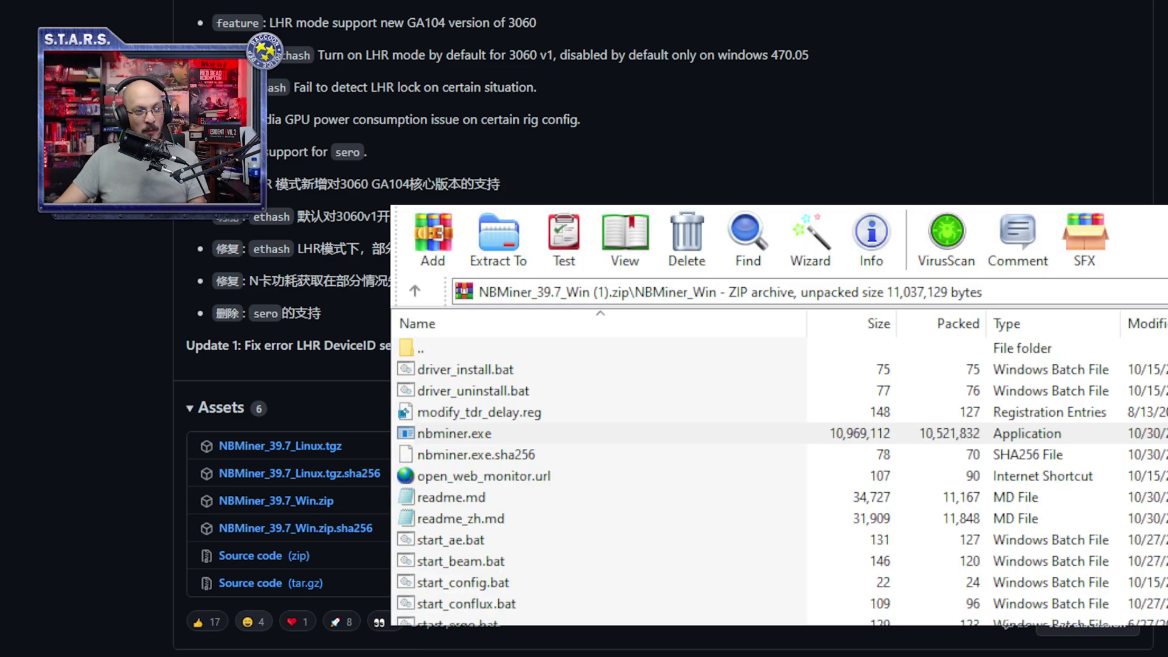
{"action": "left_click", "coordinate": [454, 433]}
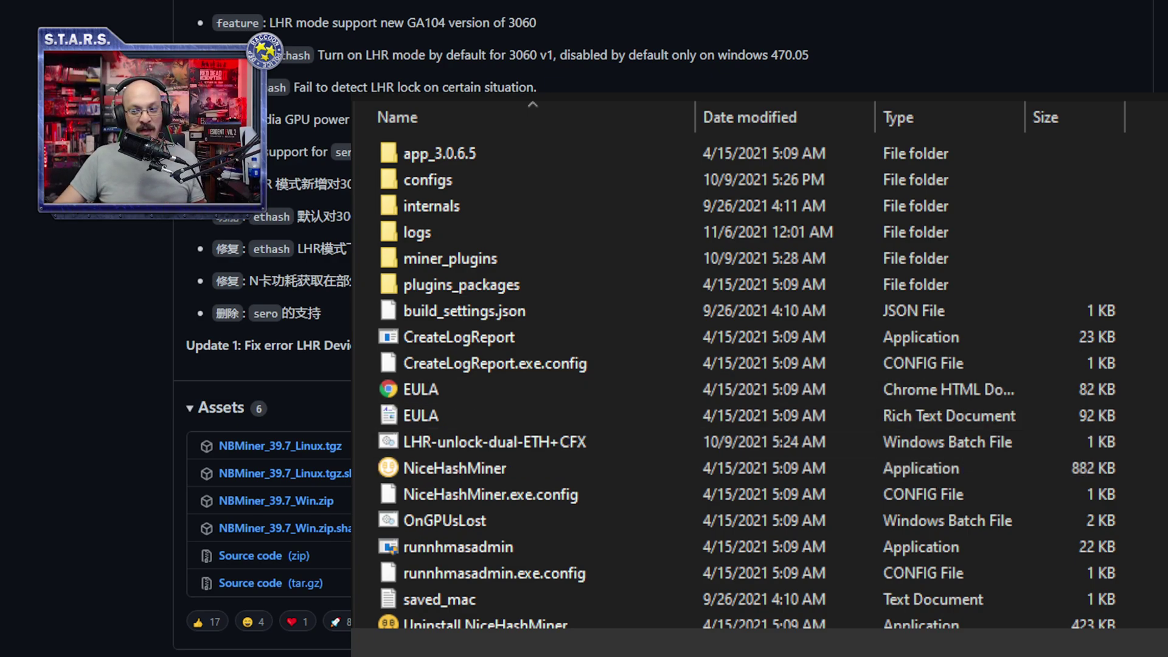
- Open NiceHash Miner's miner_plugins folder and check which miner the 0e0a7320-94ec-11ea-a64d-17be303ea466 plugin folder contains
{"action": "double_click", "coordinate": [493, 257]}
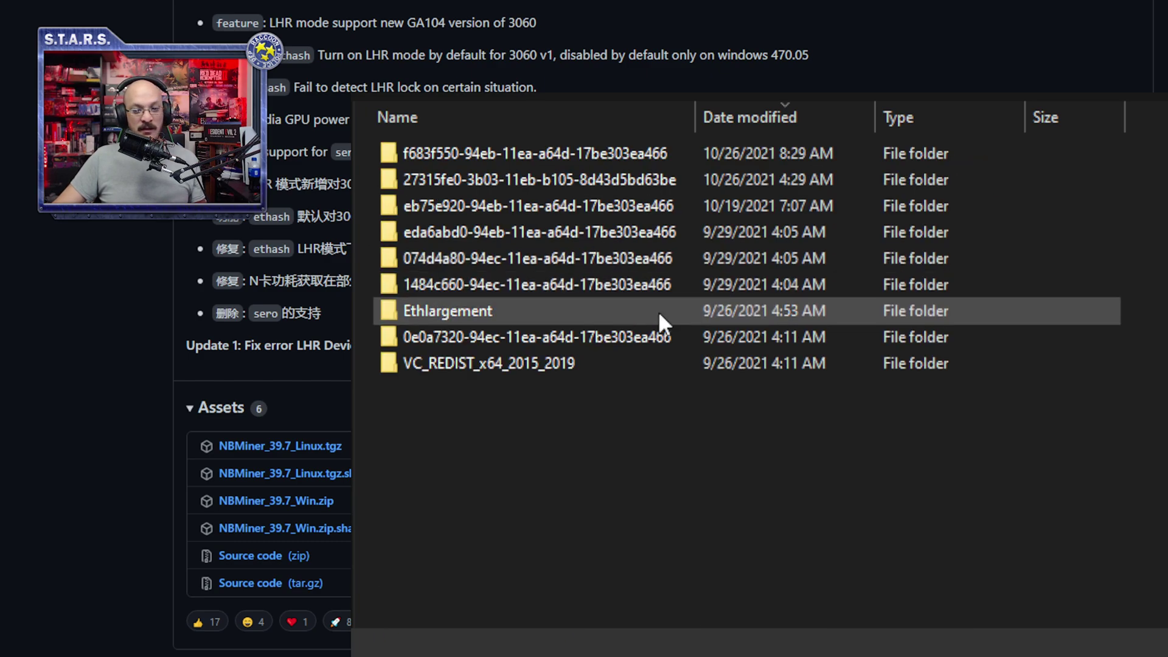
{"action": "double_click", "coordinate": [577, 338]}
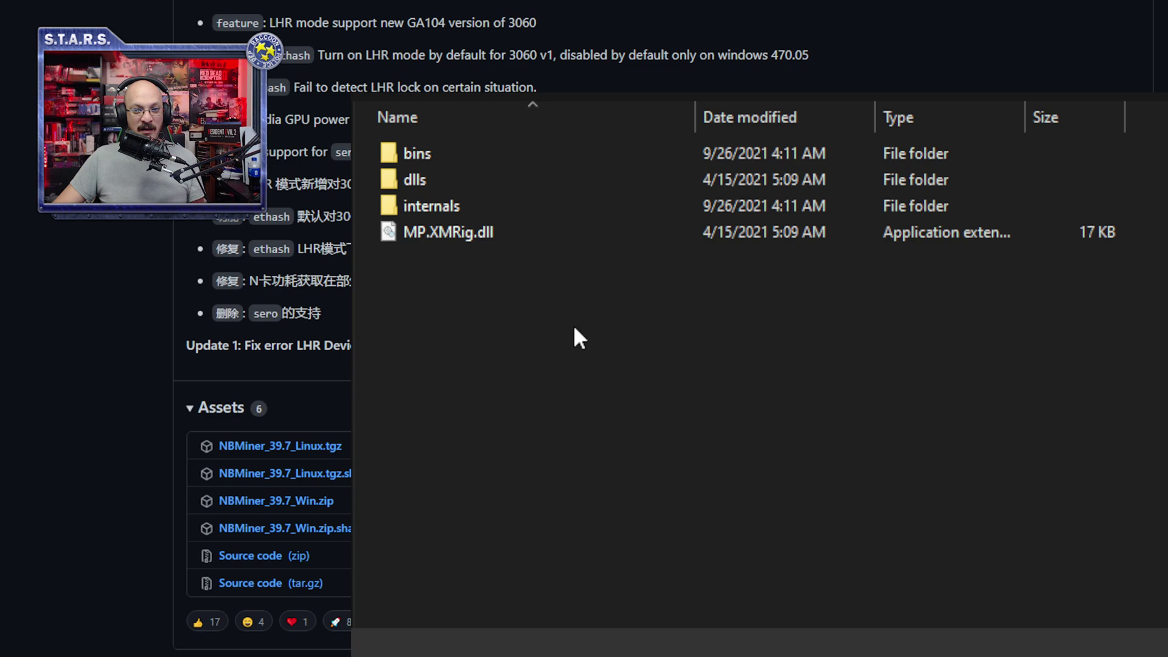
{"action": "double_click", "coordinate": [429, 152]}
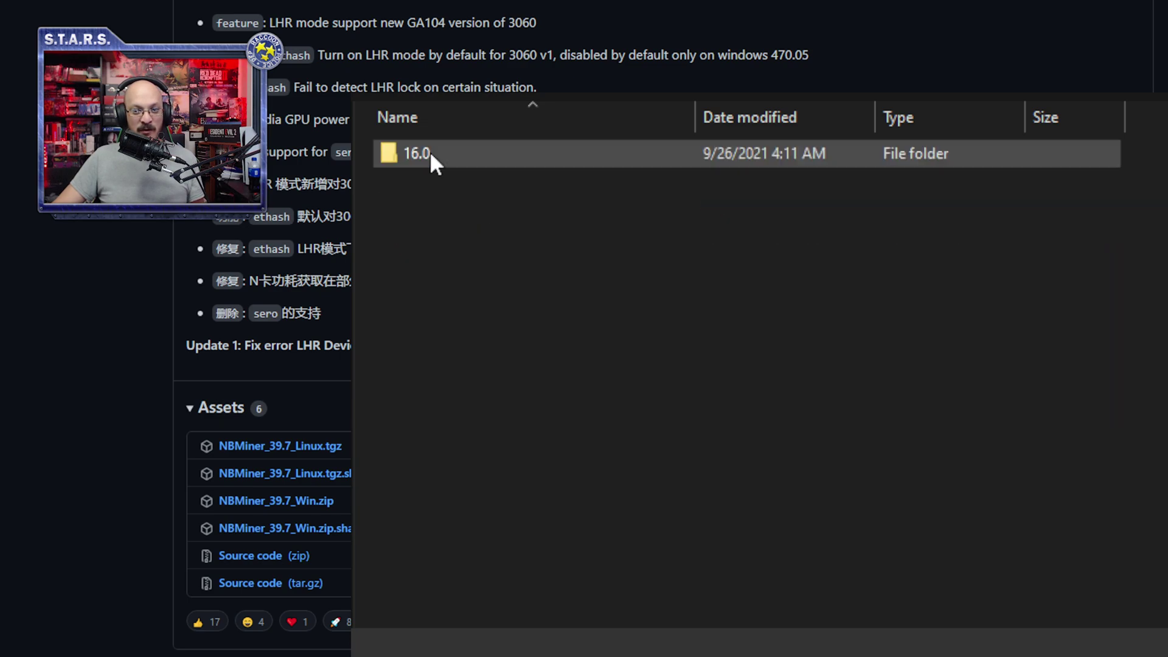
{"action": "double_click", "coordinate": [467, 153]}
{"action": "key", "text": "alt+Up"}
{"action": "key", "text": "alt+Up"}
{"action": "key", "text": "alt+Up"}
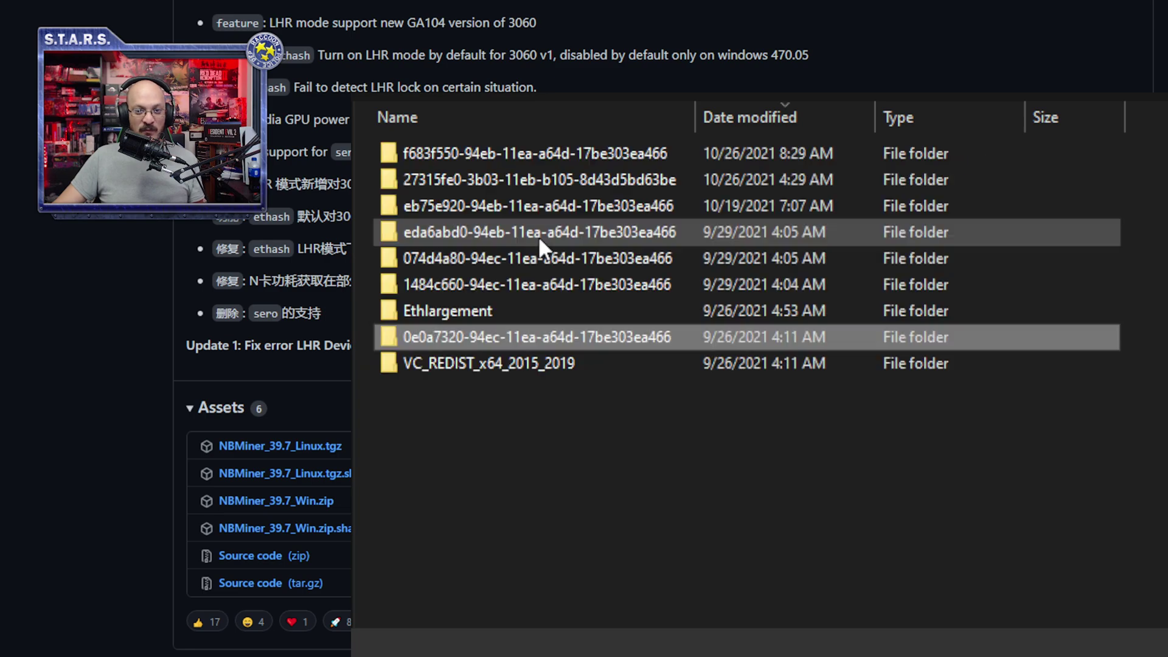
- Inspect the bins 16.0 files of the 1484c660-94ec-11ea-a64d-17be303ea466 plugin, returning to the plugin list
{"action": "double_click", "coordinate": [574, 283]}
{"action": "double_click", "coordinate": [432, 153]}
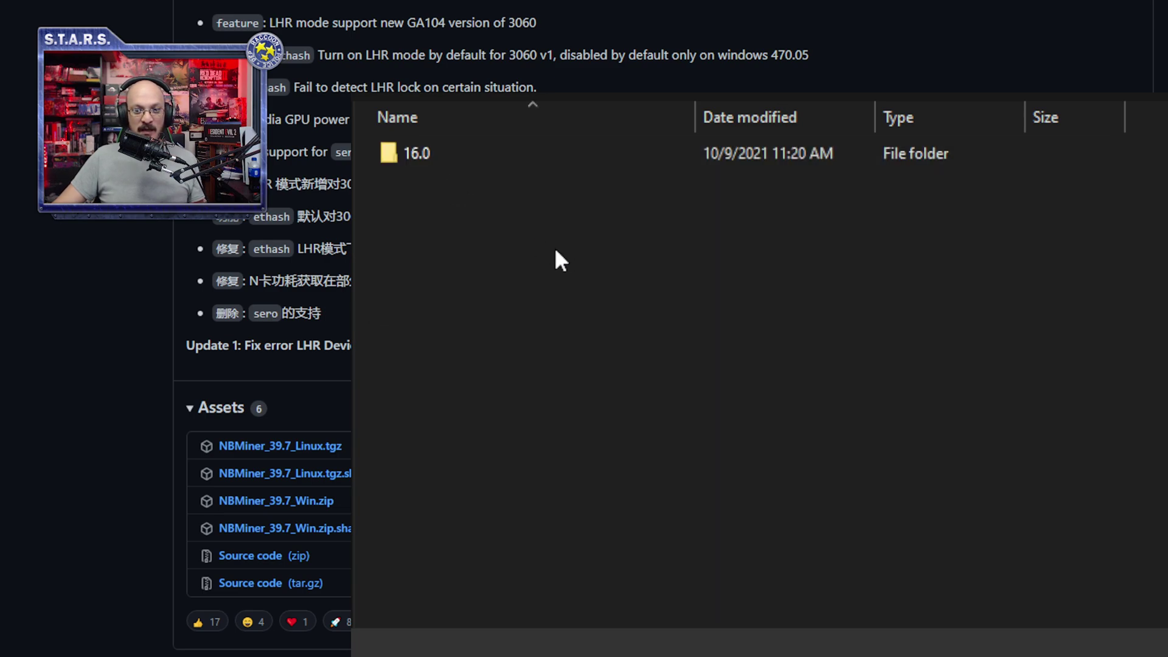
{"action": "double_click", "coordinate": [454, 153]}
{"action": "scroll", "coordinate": [544, 430], "scroll_direction": "down", "scroll_amount": 1}
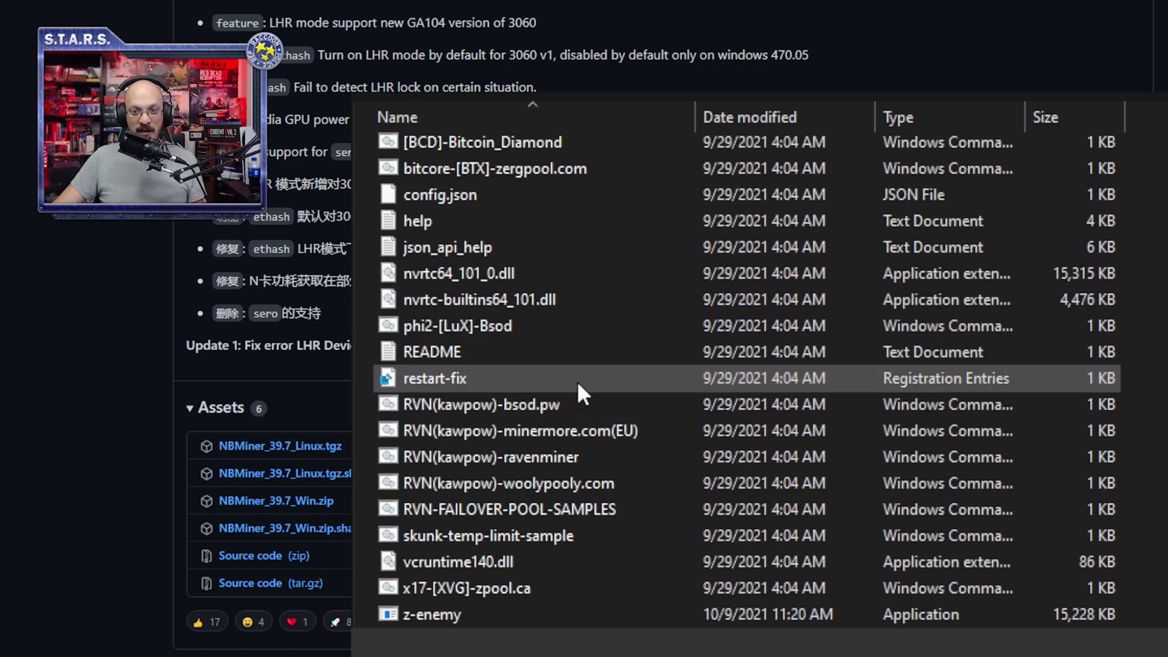
{"action": "key", "text": "alt+Left"}
{"action": "key", "text": "alt+Left"}
{"action": "key", "text": "alt+Left"}
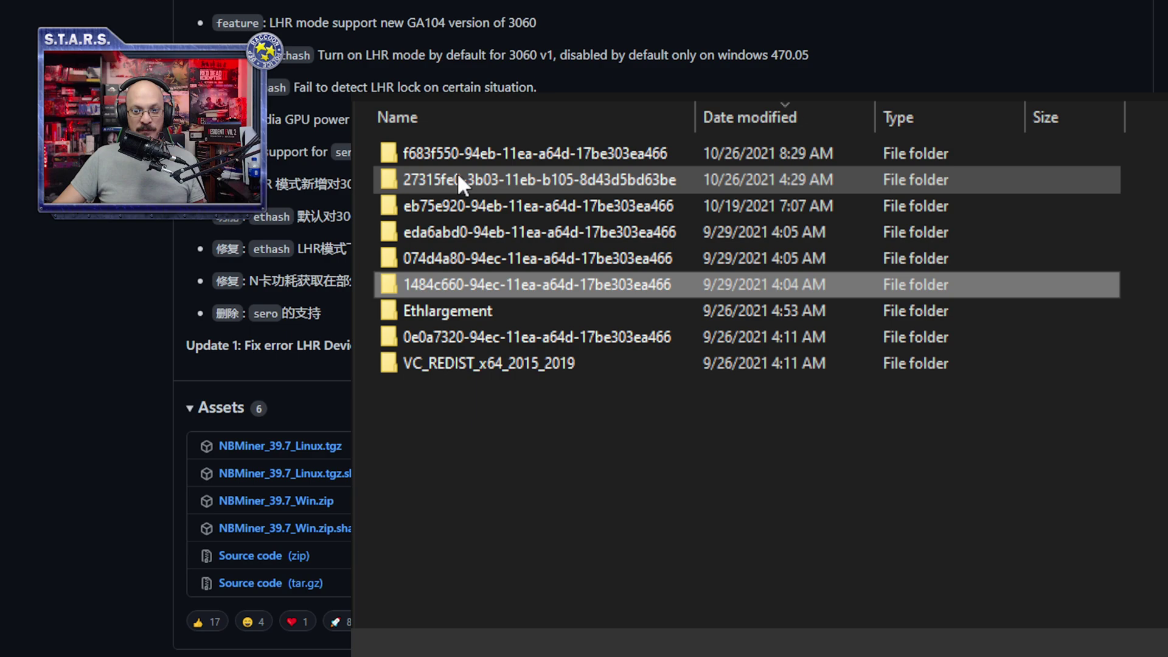
- Inspect the bins 16.0 files of the 074d4a80-94ec-11ea-a64d-17be303ea466 plugin, returning to the plugin list
{"action": "double_click", "coordinate": [476, 258]}
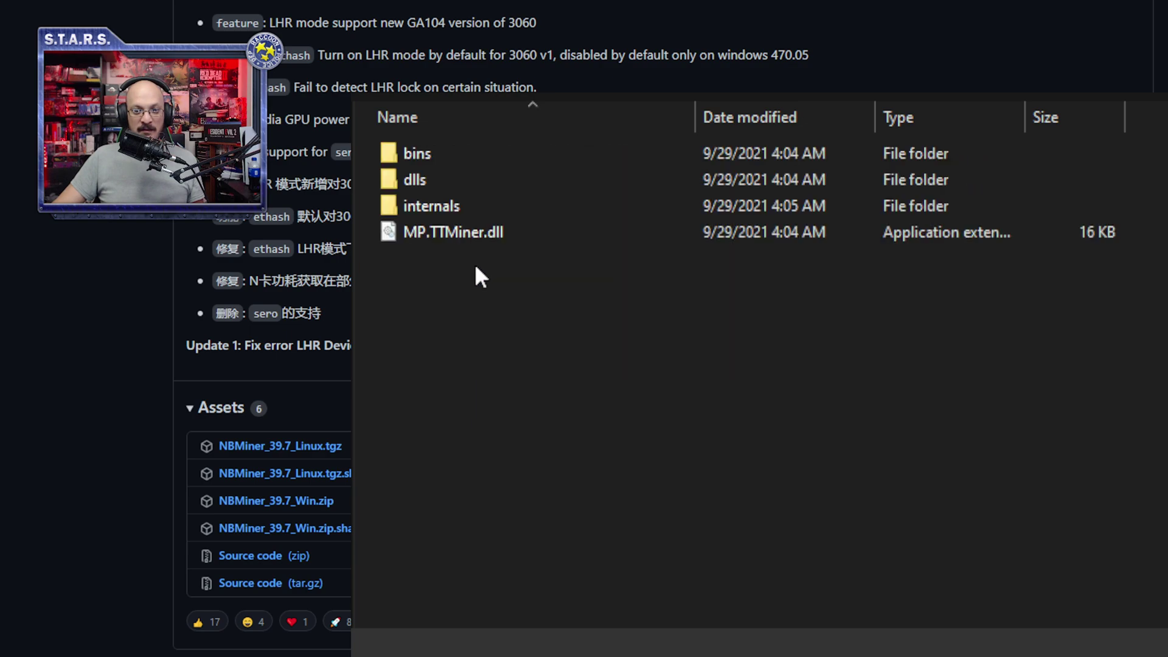
{"action": "double_click", "coordinate": [448, 154]}
{"action": "double_click", "coordinate": [485, 155]}
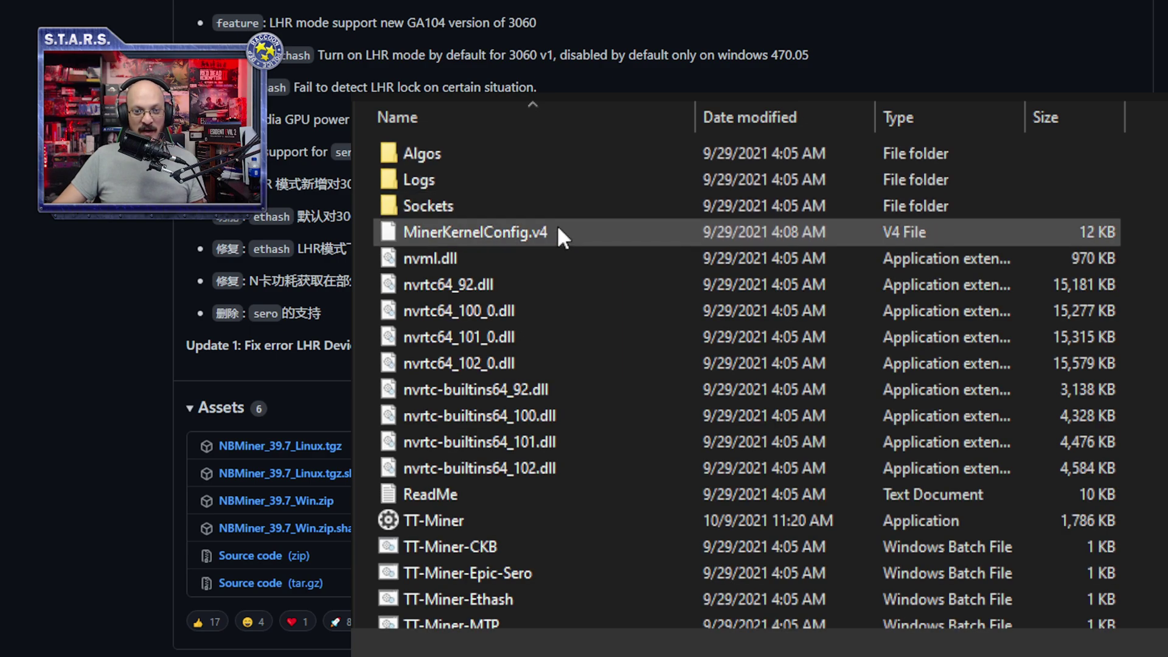
{"action": "scroll", "coordinate": [585, 268], "scroll_direction": "down", "scroll_amount": 2}
{"action": "key", "text": "alt+Left"}
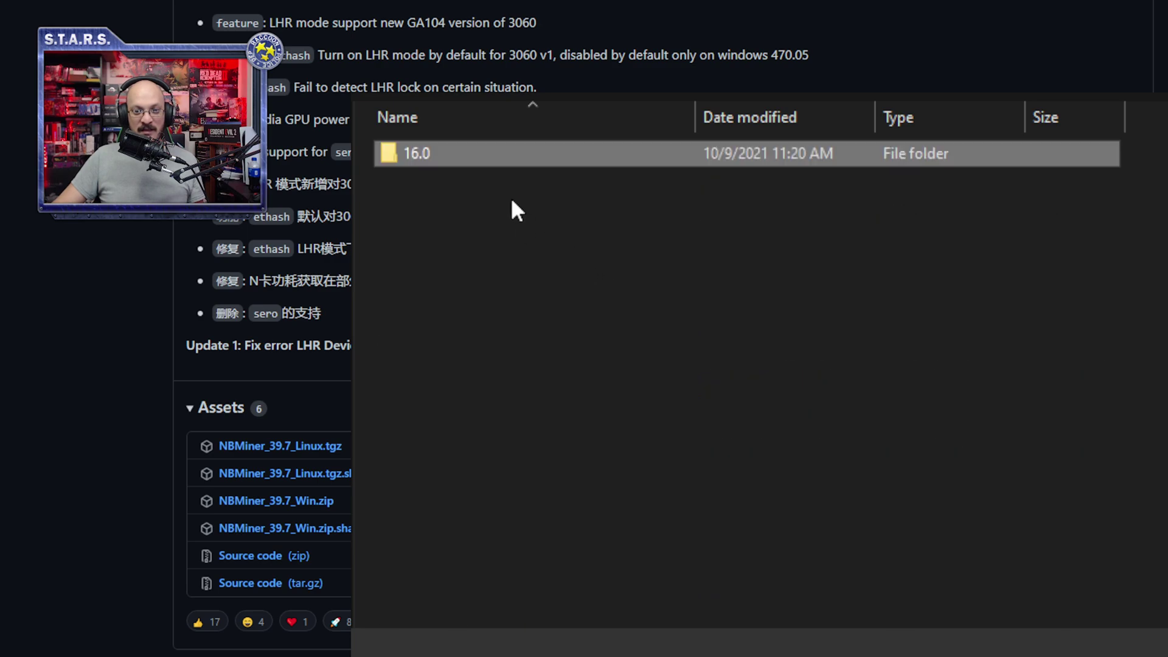
{"action": "key", "text": "alt+Left"}
{"action": "key", "text": "alt+Left"}
- Check which miner the eda6abd0-94eb-11ea-a64d-17be303ea466 plugin folder contains, returning to the plugin list
{"action": "double_click", "coordinate": [451, 237]}
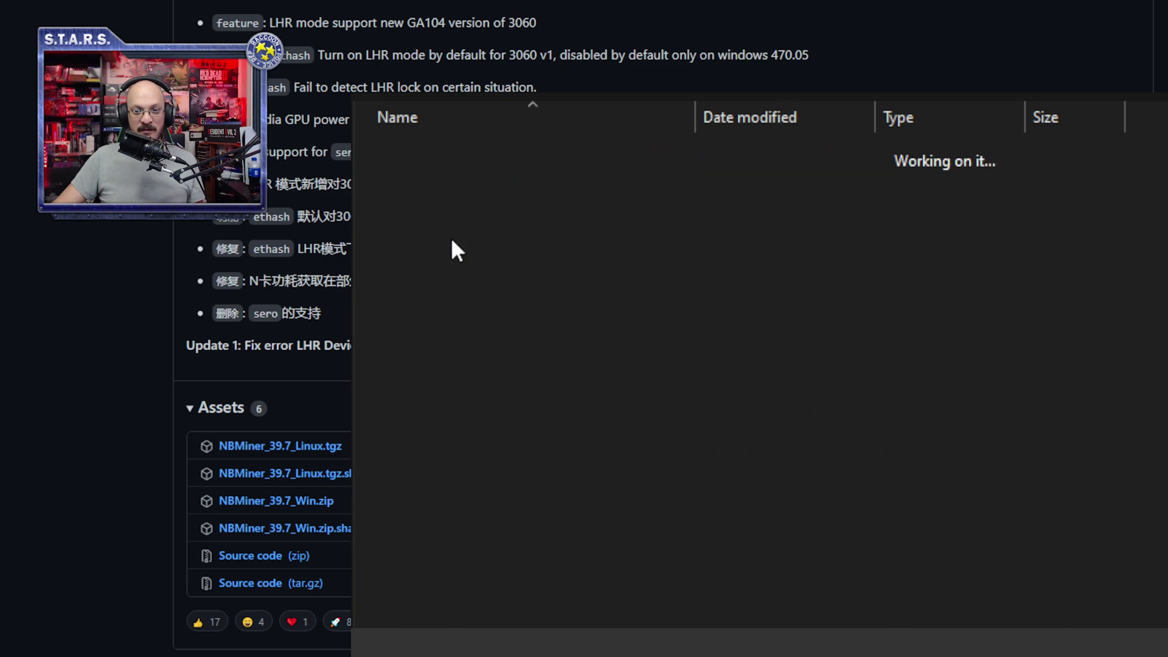
{"action": "double_click", "coordinate": [443, 151]}
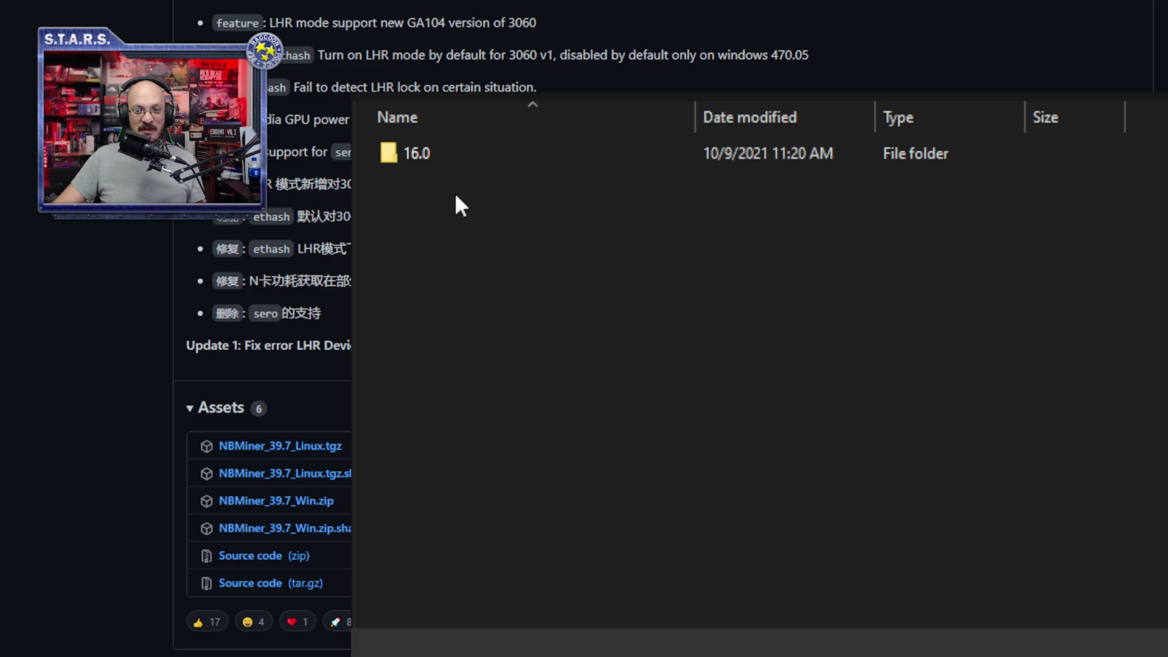
{"action": "double_click", "coordinate": [461, 153]}
{"action": "key", "text": "alt+Left"}
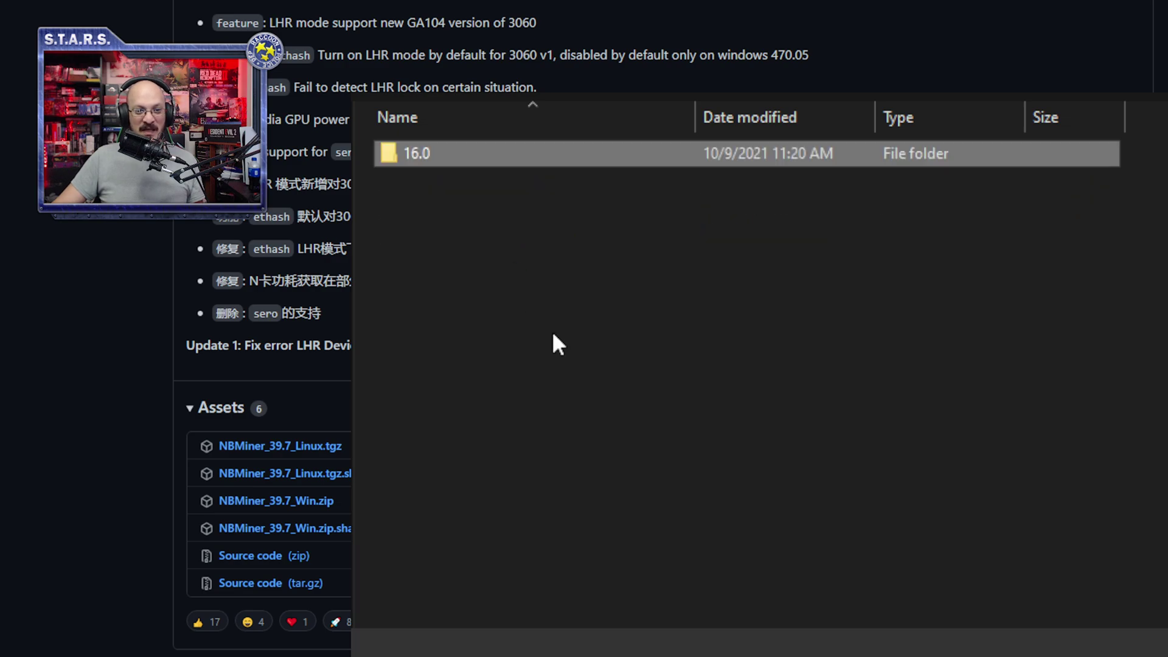
{"action": "key", "text": "alt+Left"}
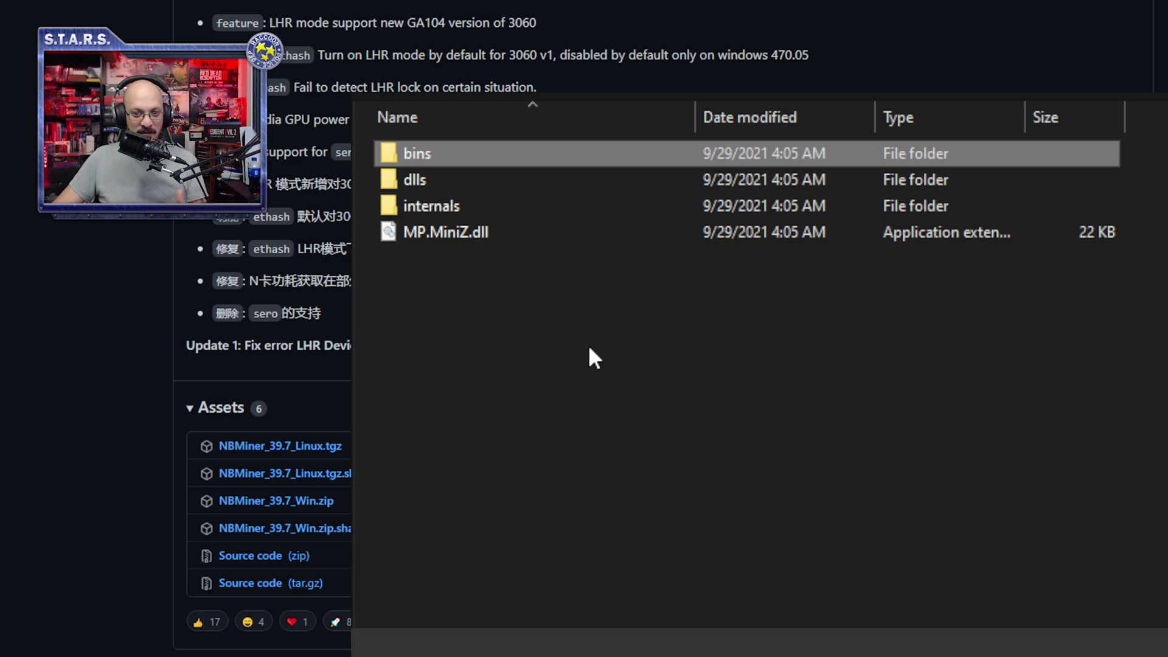
{"action": "key", "text": "alt+Left"}
- Examine the 1.32a miner files within the eb75e920-94eb-11ea-a64d-17be303ea466 plugin's bins, returning to the plugin list
{"action": "left_click", "coordinate": [452, 206]}
{"action": "double_click", "coordinate": [450, 205]}
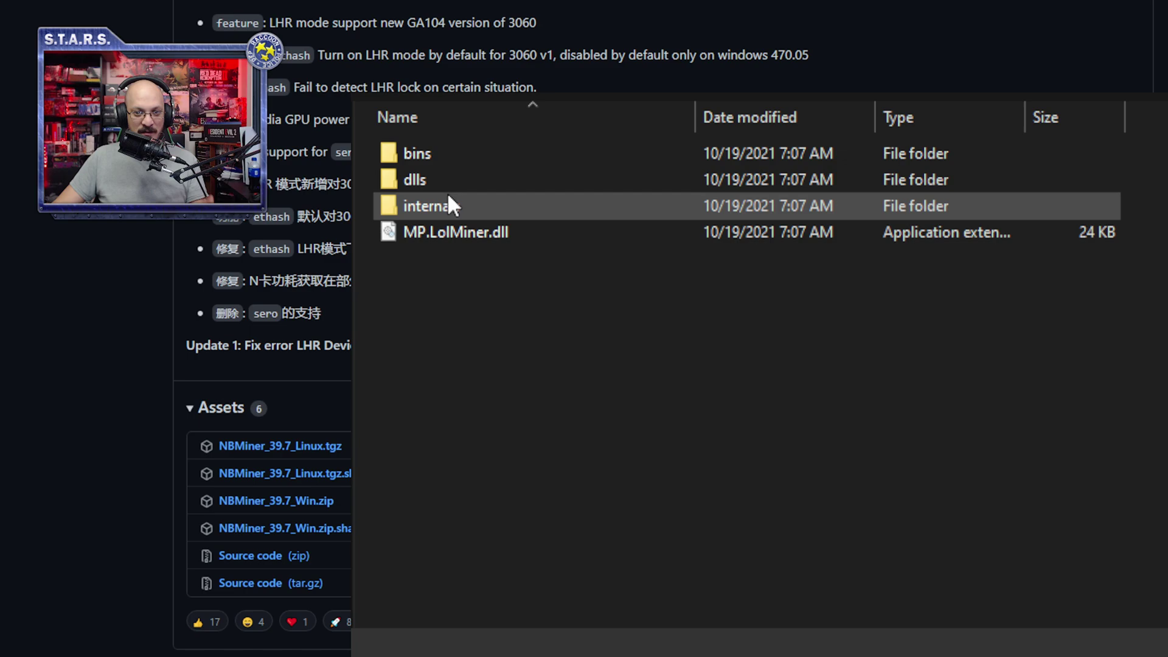
{"action": "double_click", "coordinate": [448, 157]}
{"action": "double_click", "coordinate": [489, 156]}
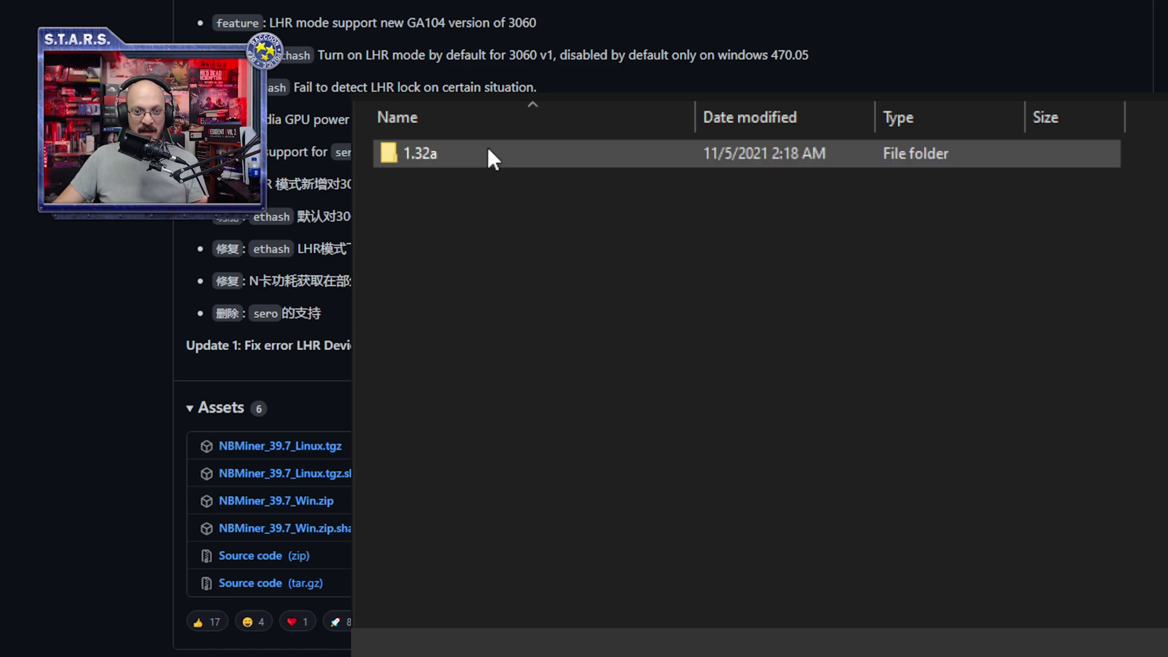
{"action": "double_click", "coordinate": [488, 157]}
{"action": "scroll", "coordinate": [617, 316], "scroll_direction": "down", "scroll_amount": 7}
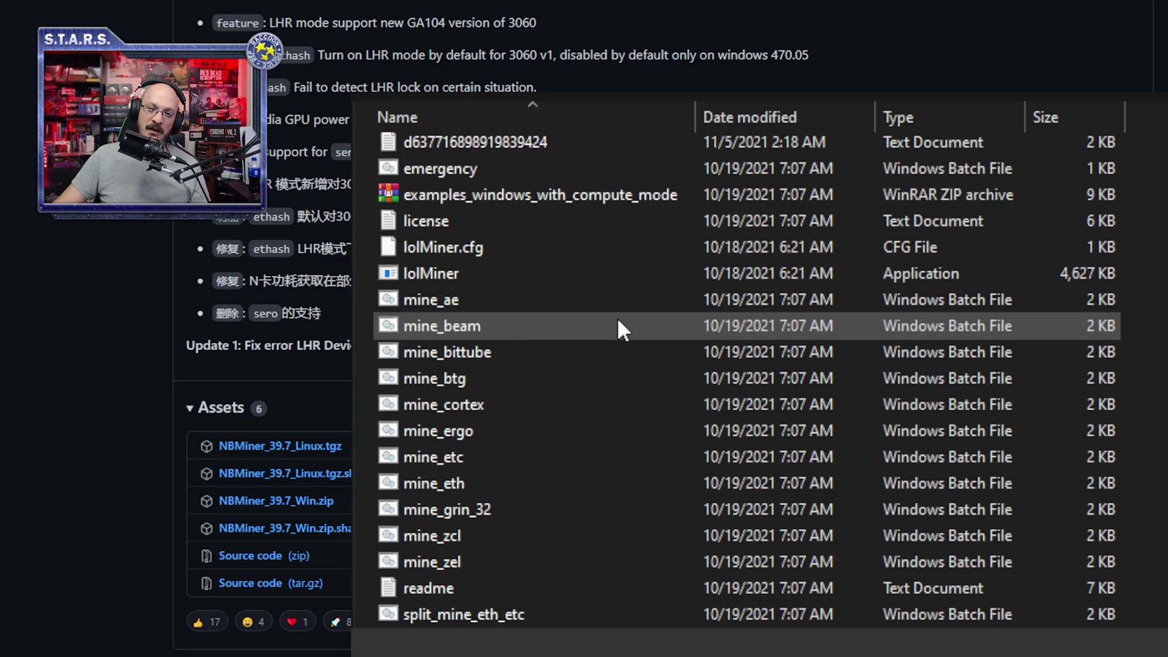
{"action": "scroll", "coordinate": [618, 322], "scroll_direction": "up", "scroll_amount": 4}
{"action": "scroll", "coordinate": [616, 316], "scroll_direction": "up", "scroll_amount": 4}
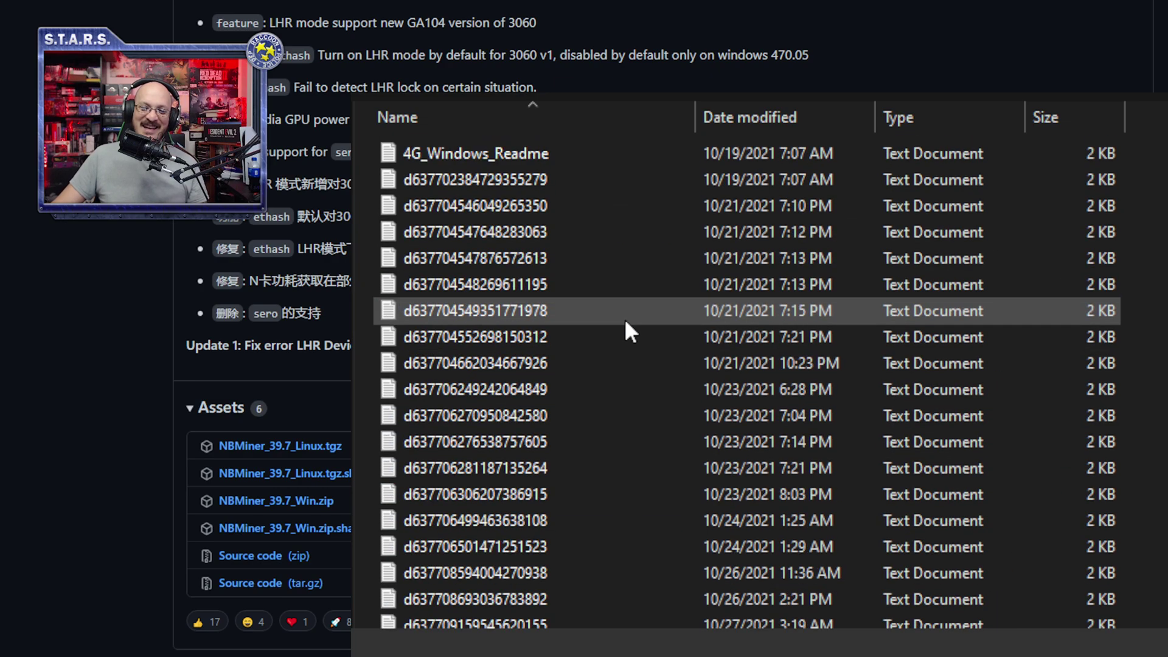
{"action": "key", "text": "alt+Left"}
{"action": "key", "text": "alt+Left"}
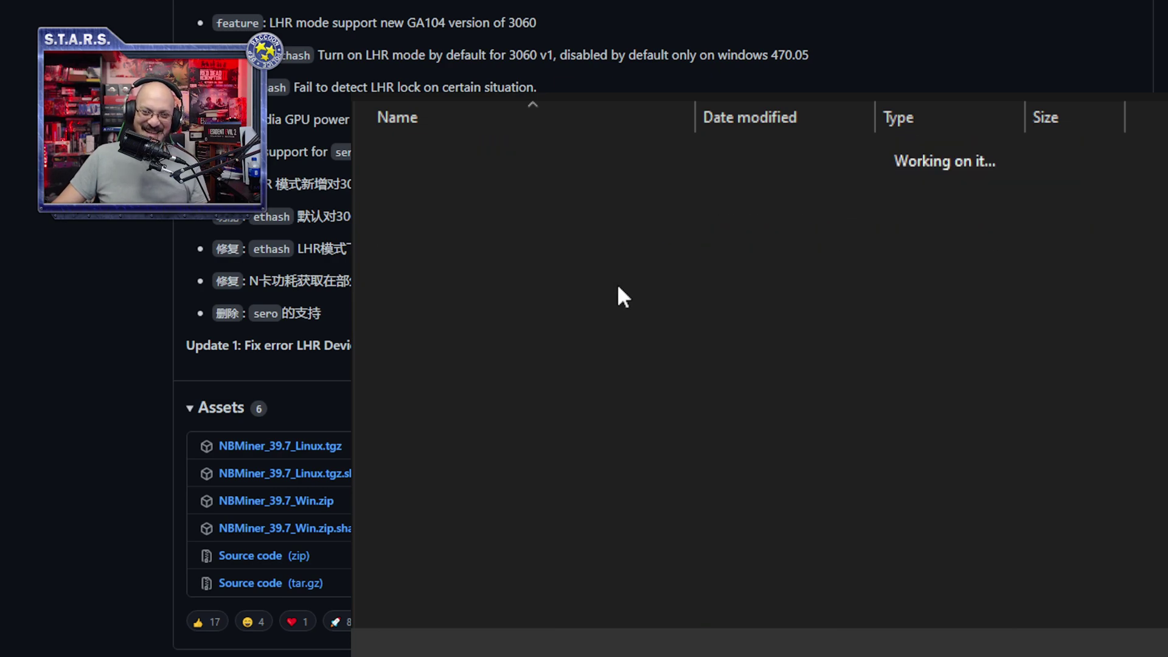
{"action": "key", "text": "alt+Left"}
{"action": "key", "text": "alt+Left"}
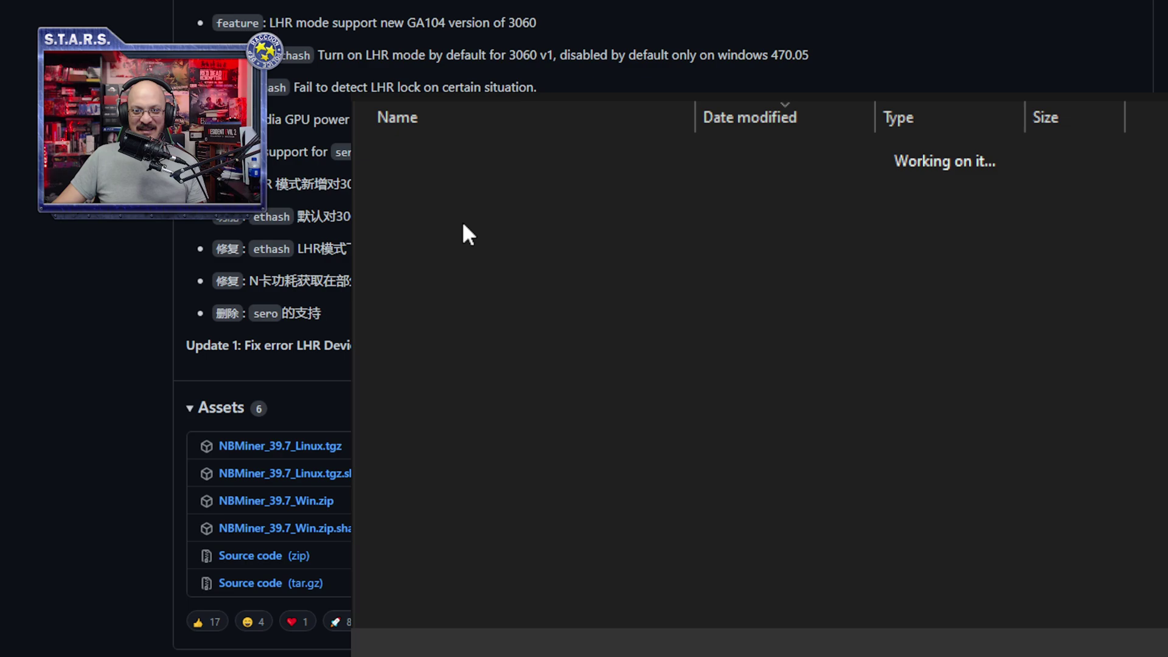
- Check the version folders in the bins of the 27315fe0-3b03-11eb-b105-8d43d5bd63be plugin, returning to the plugin list
{"action": "double_click", "coordinate": [461, 175]}
{"action": "double_click", "coordinate": [474, 153]}
{"action": "double_click", "coordinate": [484, 179]}
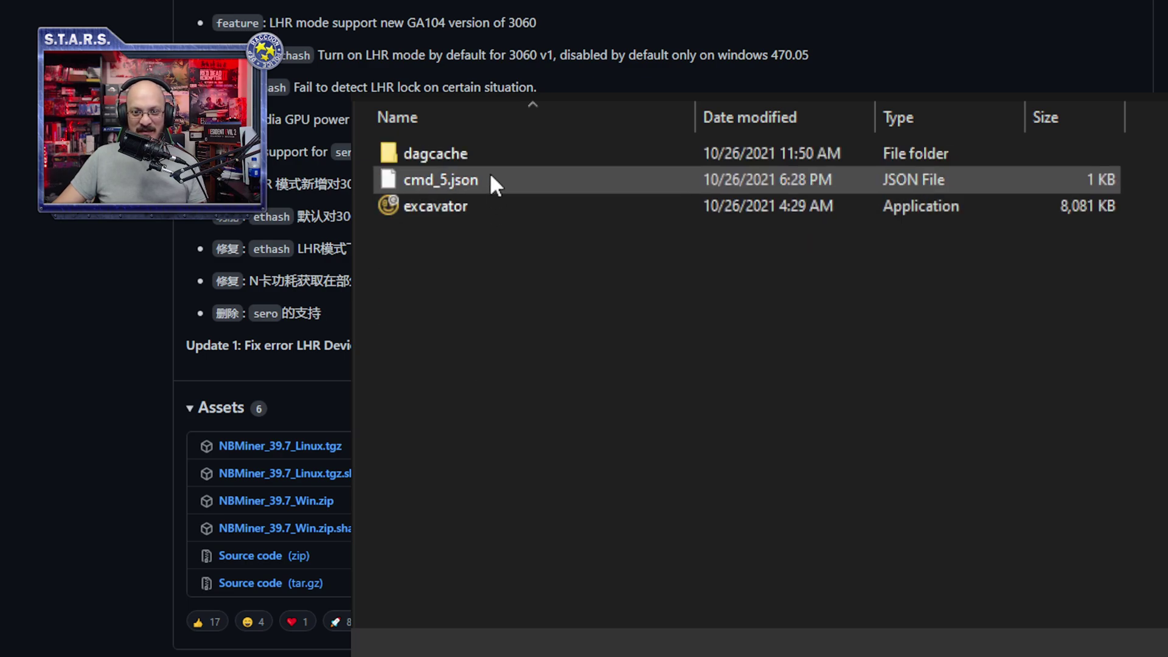
{"action": "key", "text": "alt+Left"}
{"action": "double_click", "coordinate": [498, 149]}
{"action": "key", "text": "alt+Left"}
{"action": "key", "text": "alt+Left"}
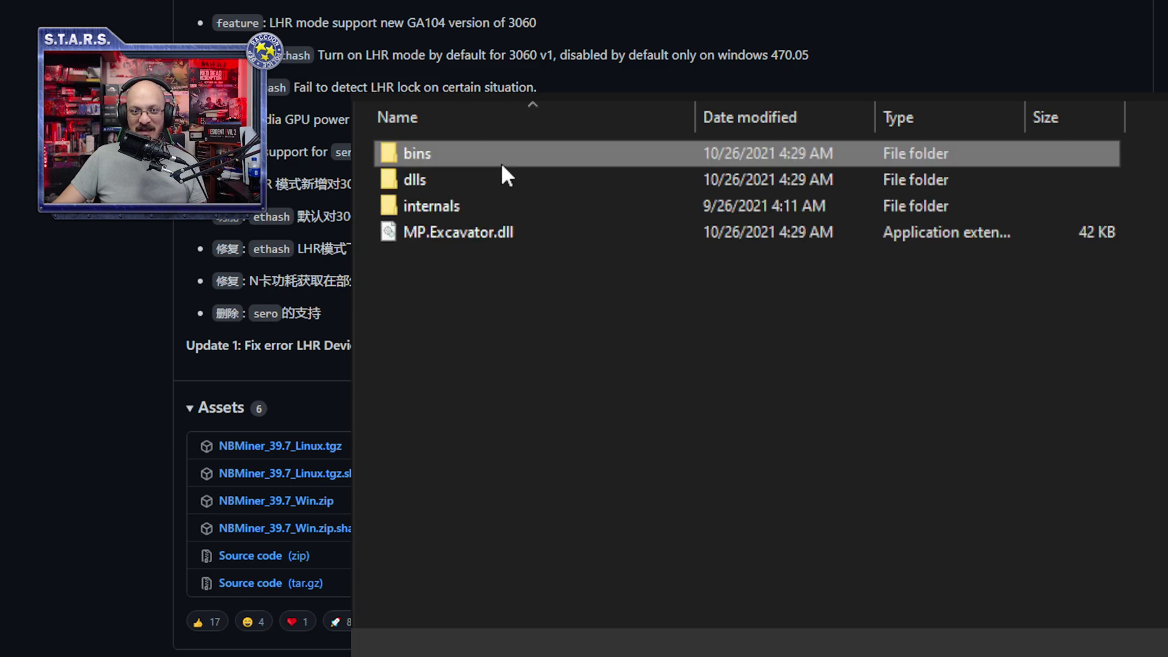
{"action": "key", "text": "alt+Left"}
- Open the bins folder of the f683f550-94eb-11ea-a64d-17be303ea466 plugin and check the NBMiner_Win folder inside 16.4
{"action": "double_click", "coordinate": [508, 153]}
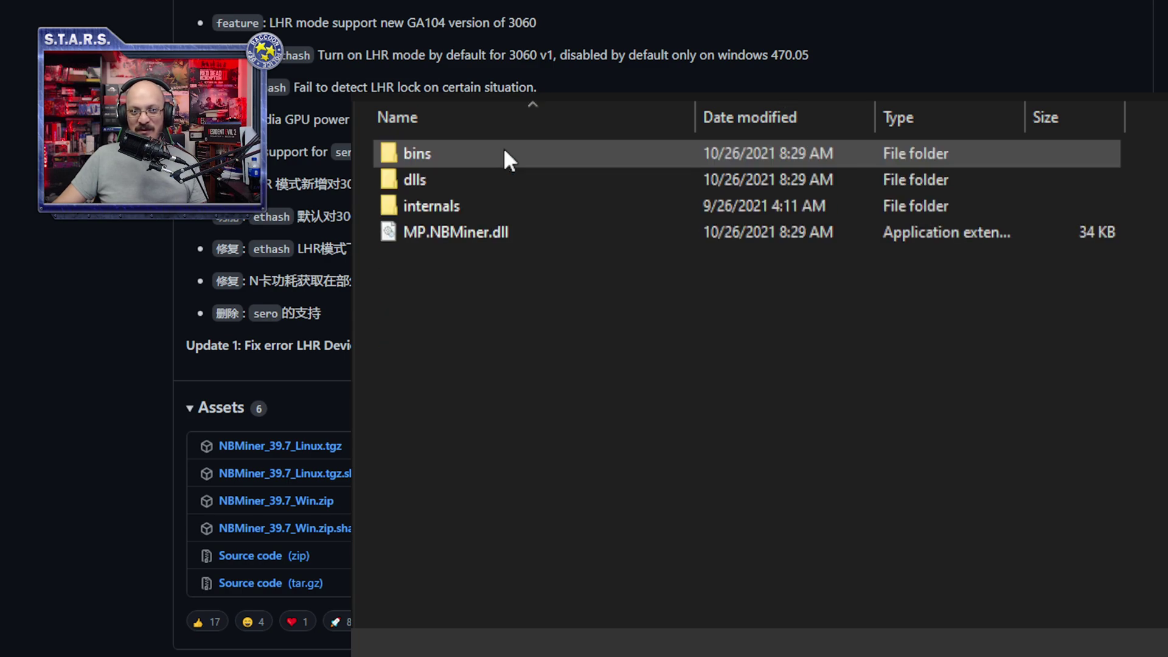
{"action": "double_click", "coordinate": [489, 154]}
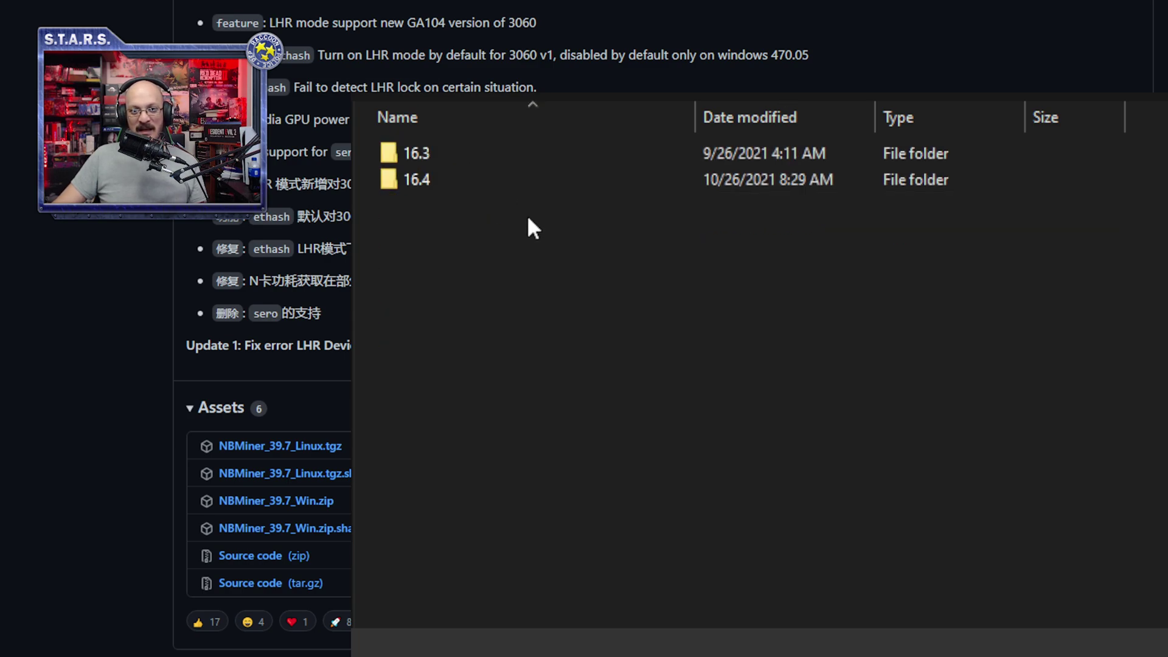
{"action": "double_click", "coordinate": [518, 177]}
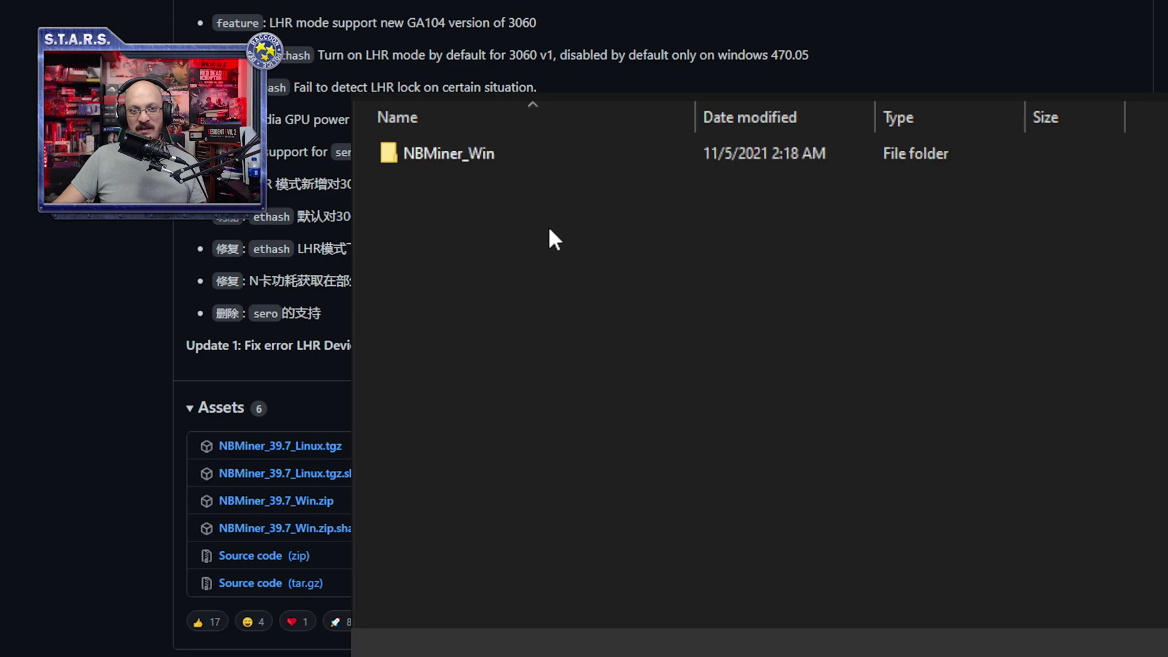
{"action": "double_click", "coordinate": [437, 151]}
{"action": "key", "text": "alt+Left"}
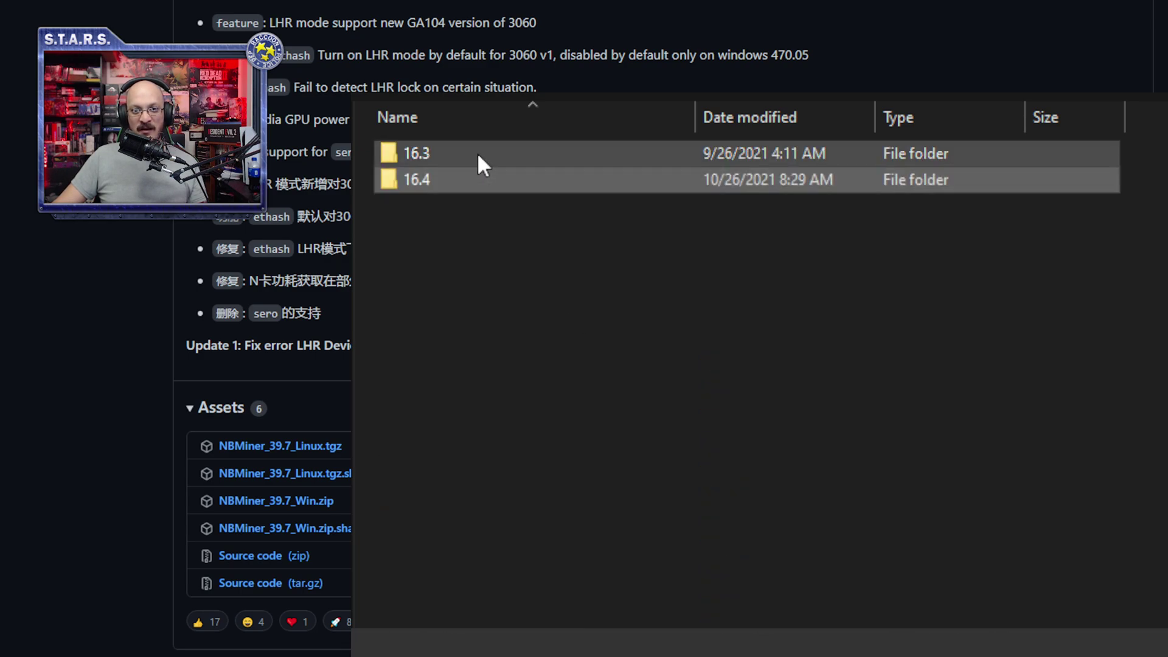
- Examine the nbminer files in the 16.3 version's NBMiner_Win folder, returning to the bins folder
{"action": "double_click", "coordinate": [480, 170]}
{"action": "double_click", "coordinate": [494, 153]}
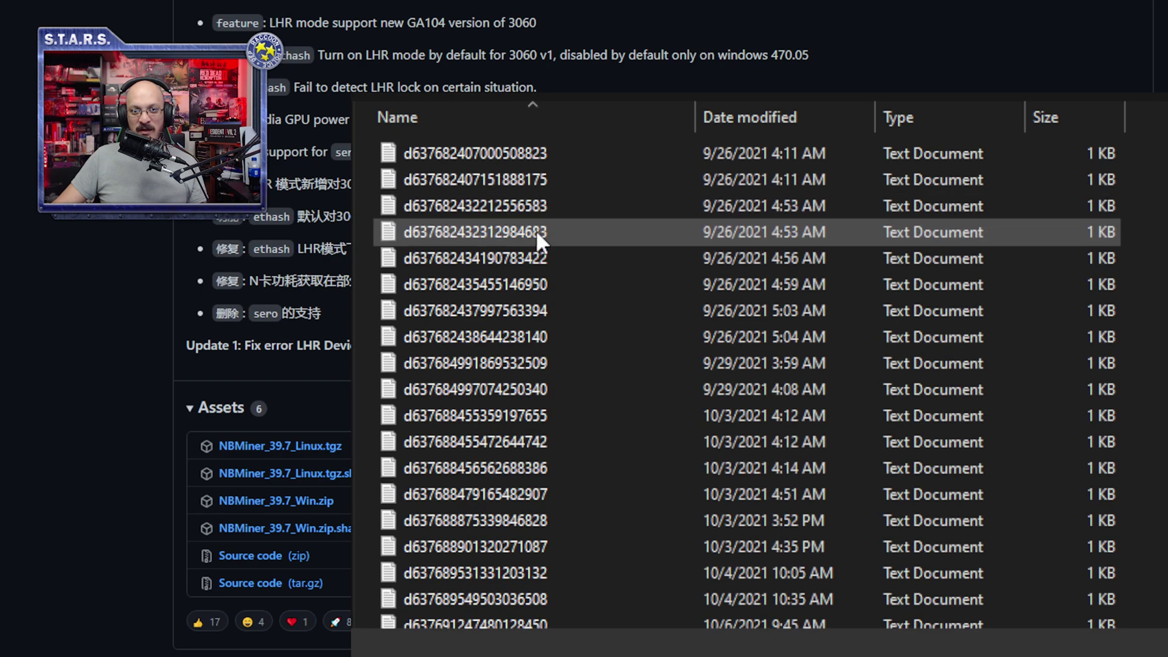
{"action": "scroll", "coordinate": [535, 230], "scroll_direction": "down", "scroll_amount": 14}
{"action": "scroll", "coordinate": [566, 227], "scroll_direction": "up", "scroll_amount": 9}
{"action": "scroll", "coordinate": [569, 228], "scroll_direction": "up", "scroll_amount": 5}
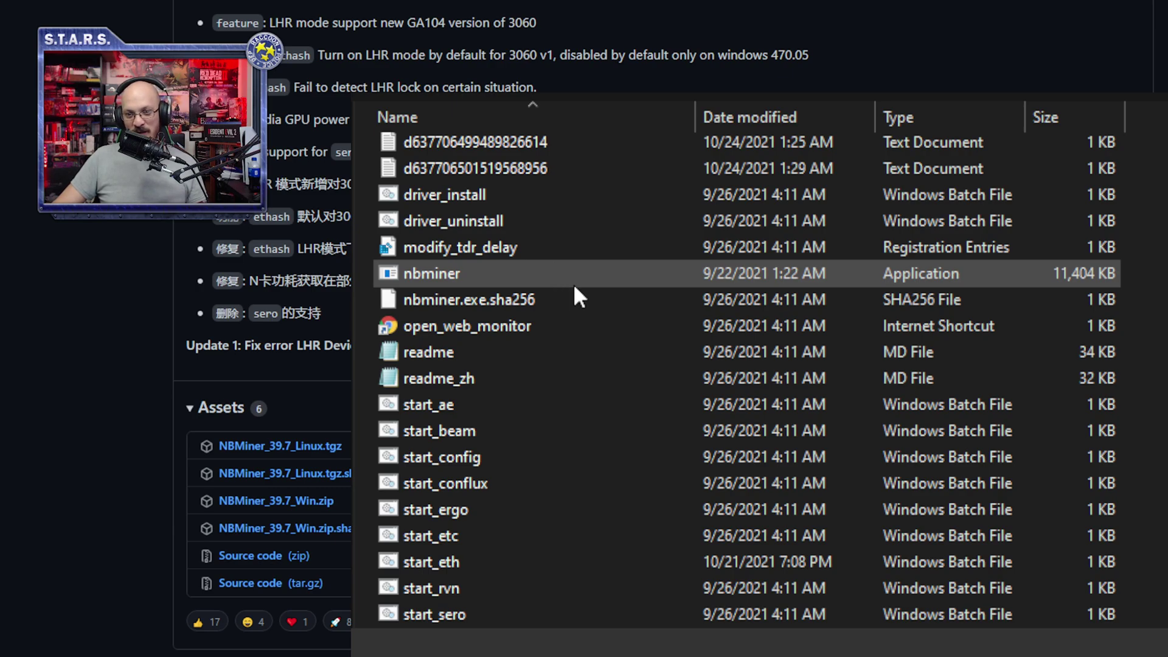
{"action": "scroll", "coordinate": [573, 284], "scroll_direction": "up", "scroll_amount": 15}
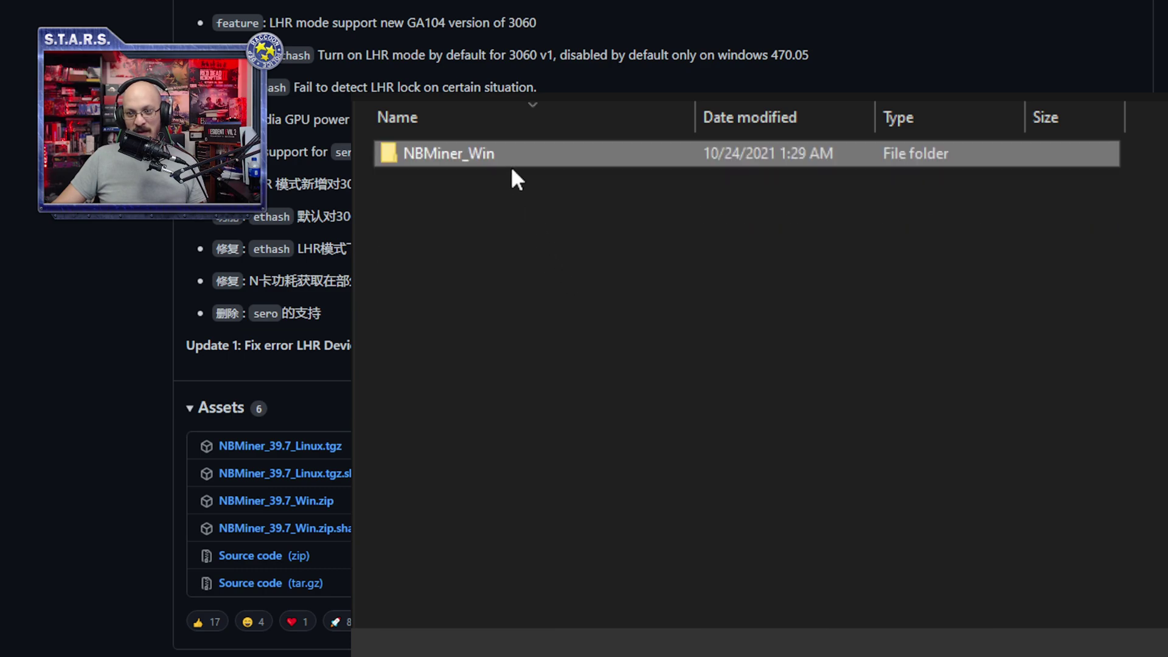
{"action": "key", "text": "Return"}
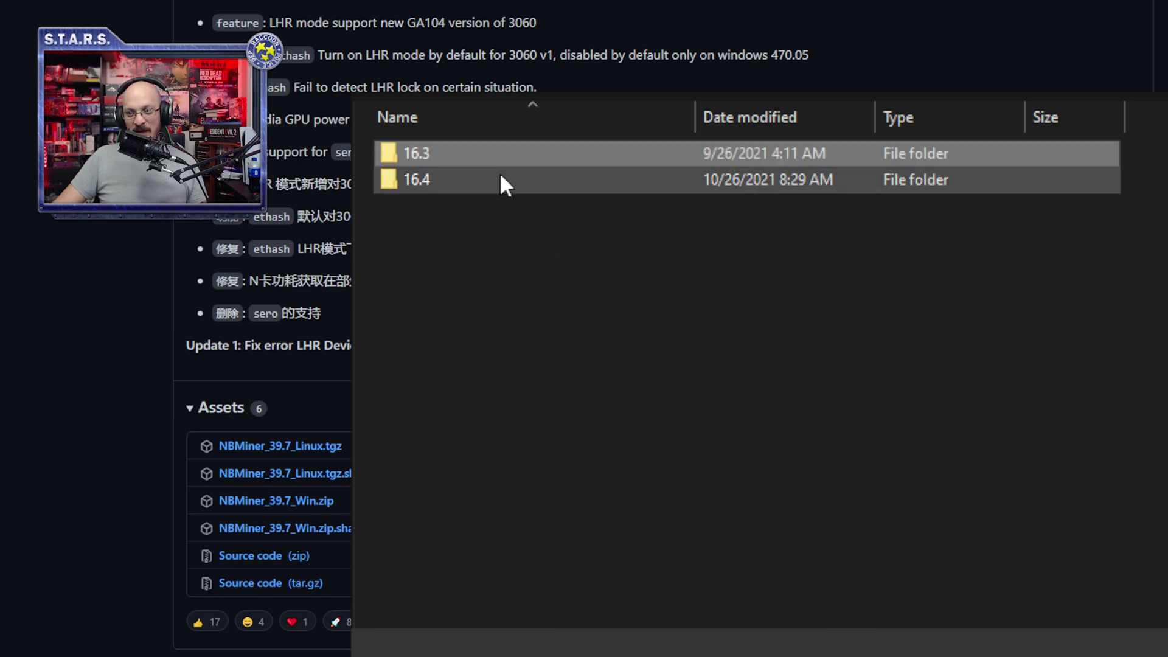
- Compare the dates of the two NBMiner version folders and delete the older 16.3 folder
{"action": "left_click", "coordinate": [523, 182]}
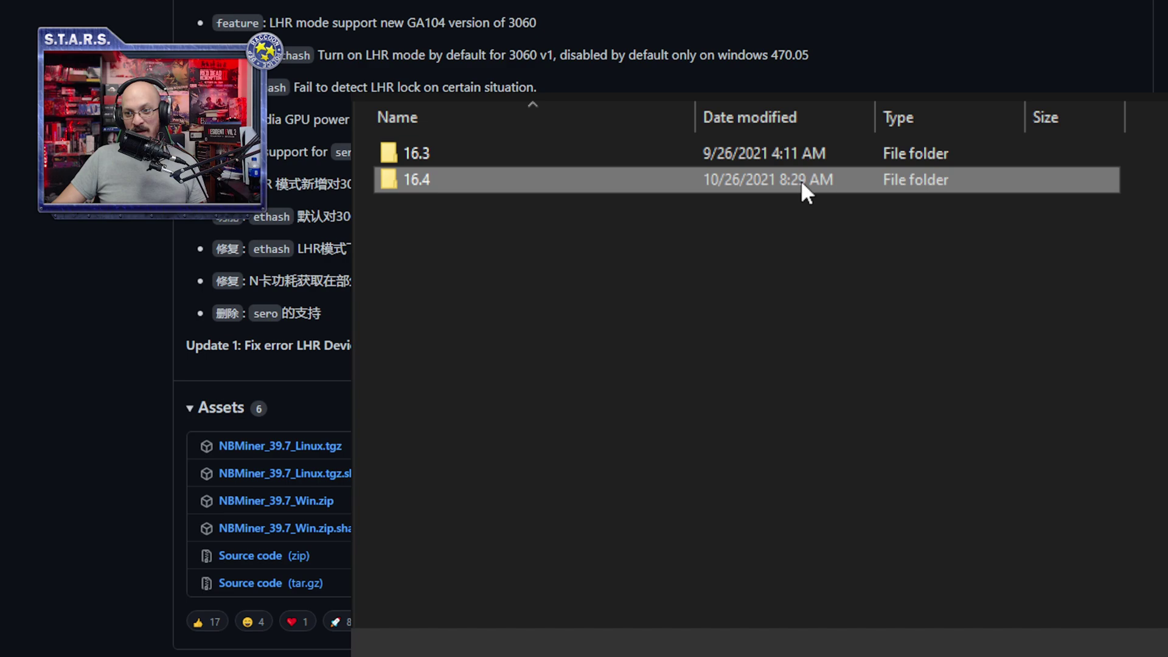
{"action": "left_click", "coordinate": [785, 153]}
{"action": "left_click_drag", "start_coordinate": [783, 154], "coordinate": [815, 181]}
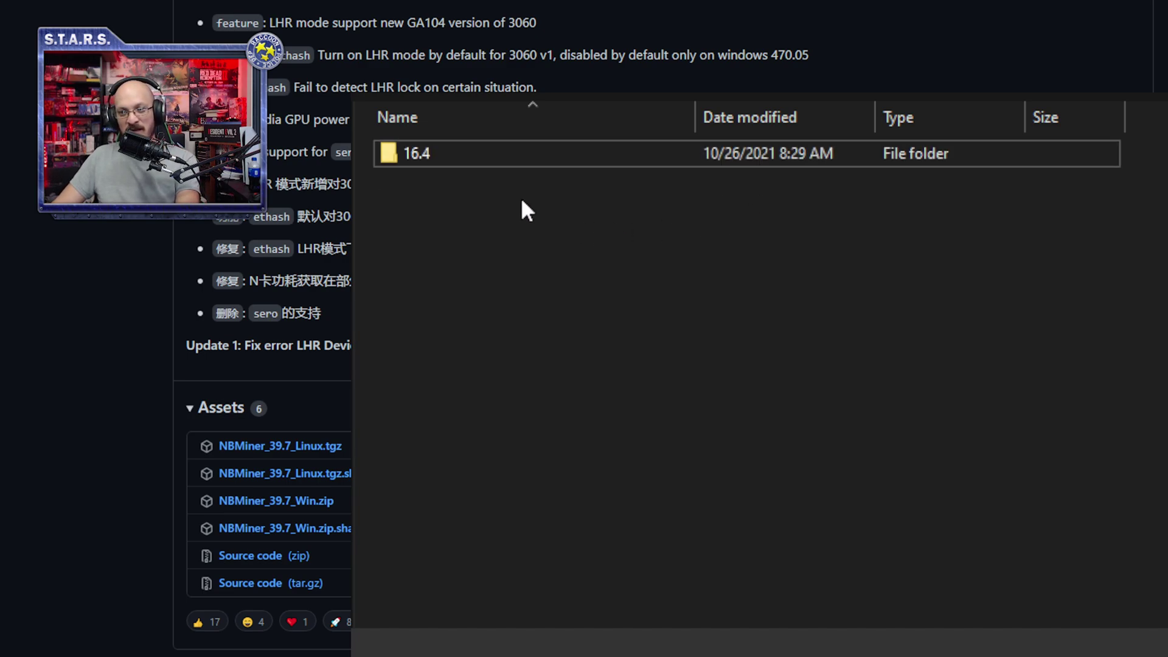
- Open the NBMiner_Win folder inside 16.4 and locate the nbminer application
{"action": "double_click", "coordinate": [467, 156]}
{"action": "double_click", "coordinate": [506, 155]}
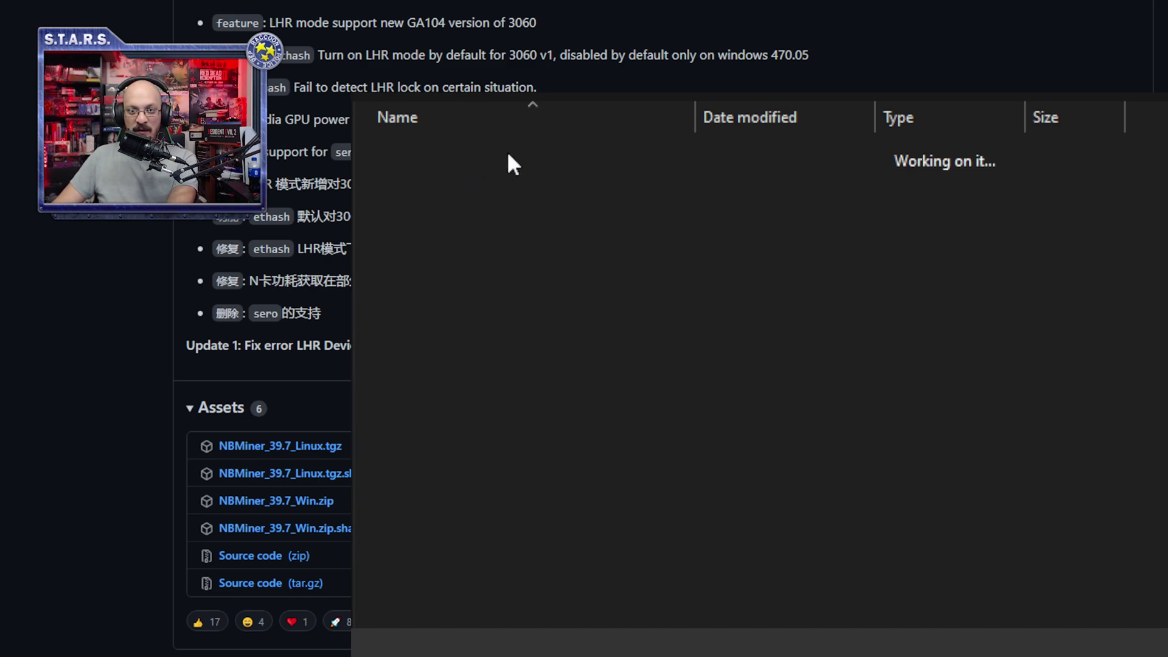
{"action": "scroll", "coordinate": [495, 392], "scroll_direction": "down", "scroll_amount": 2}
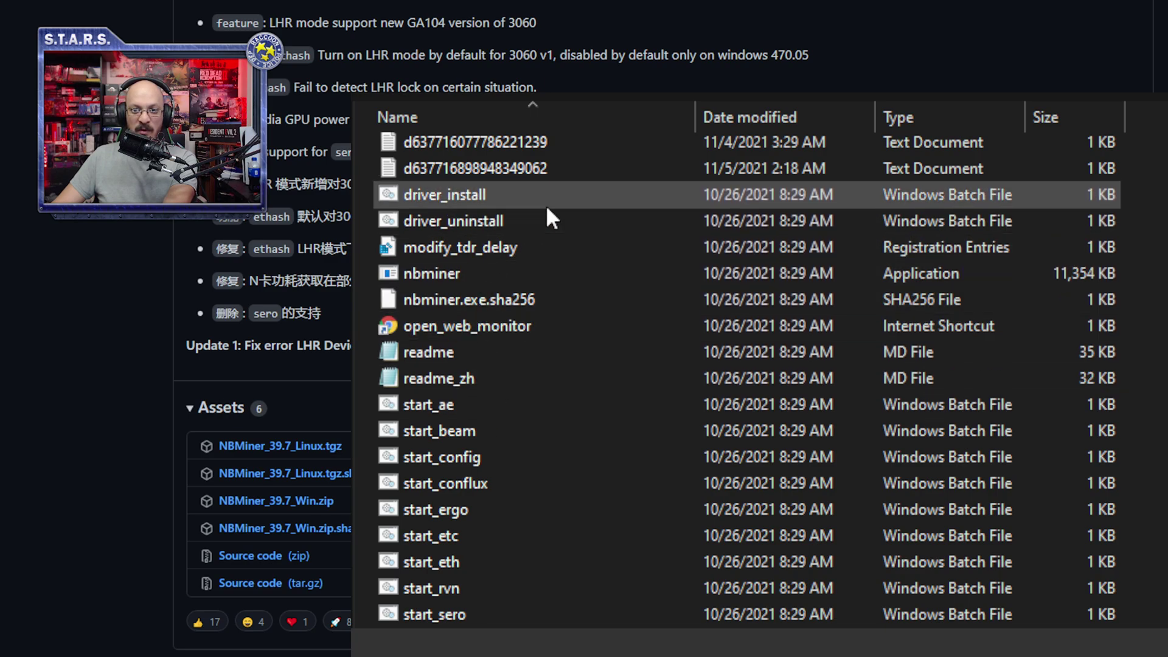